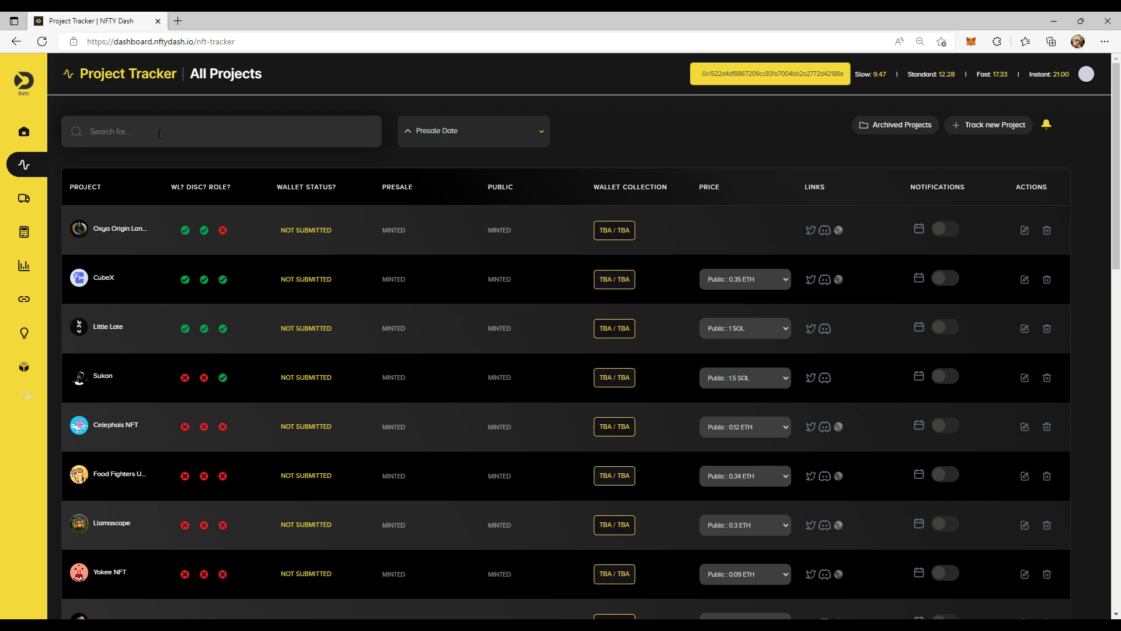
# Look through the tracked projects and the All Projects listing, and return to the tracked projects
pyautogui.click(141, 135)
pyautogui.scroll(-15, 374, 304)
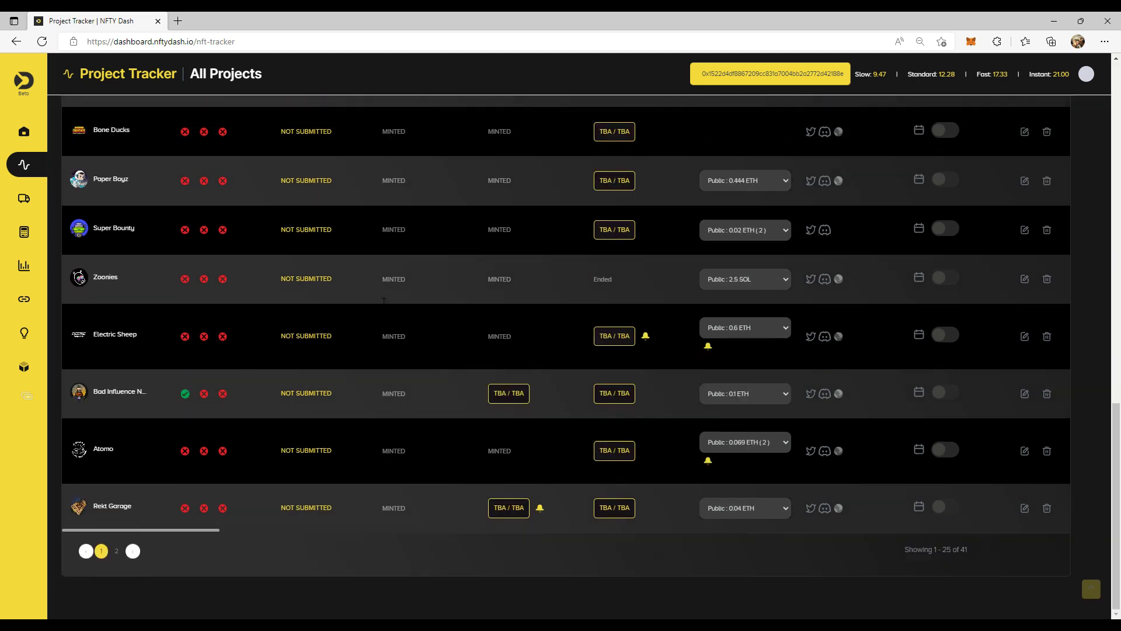
pyautogui.scroll(15, 384, 301)
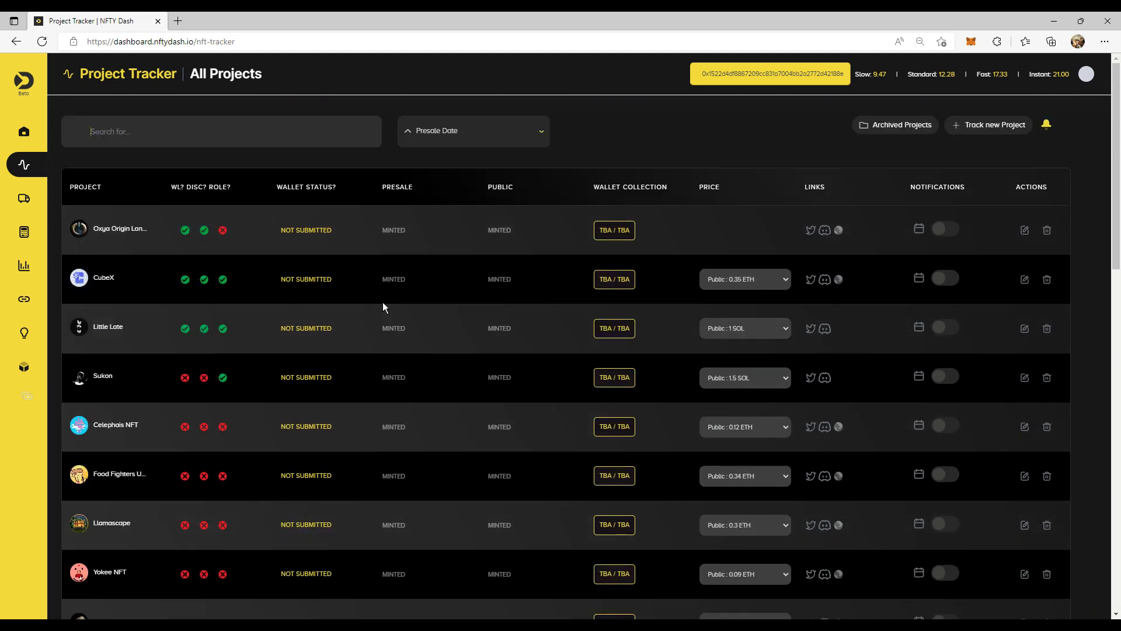
pyautogui.click(129, 134)
pyautogui.click(223, 77)
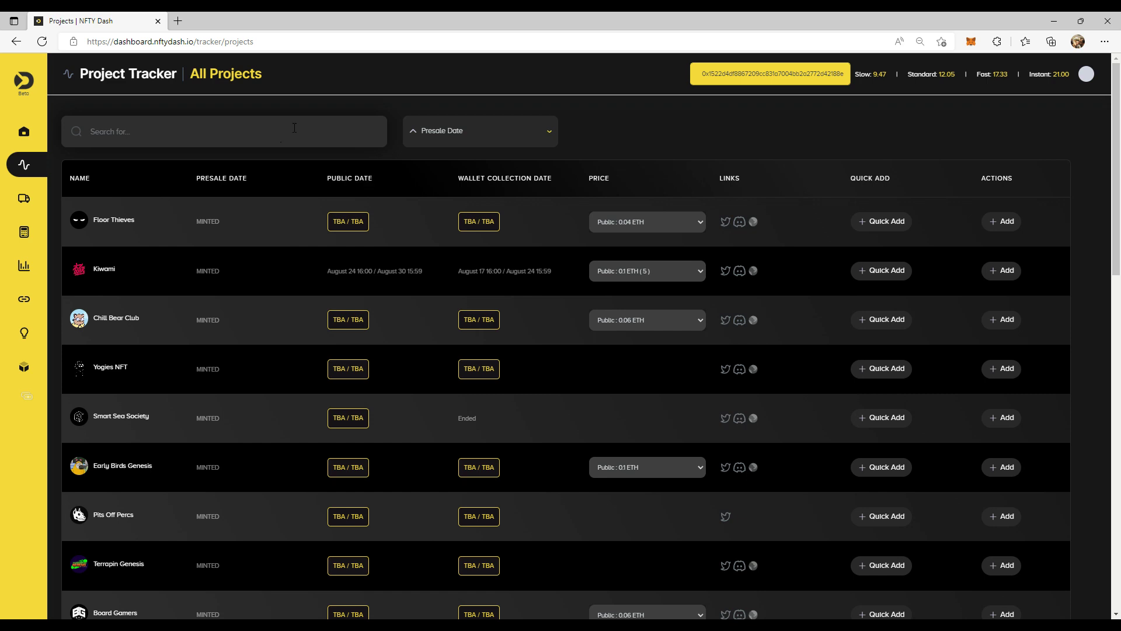
pyautogui.click(16, 41)
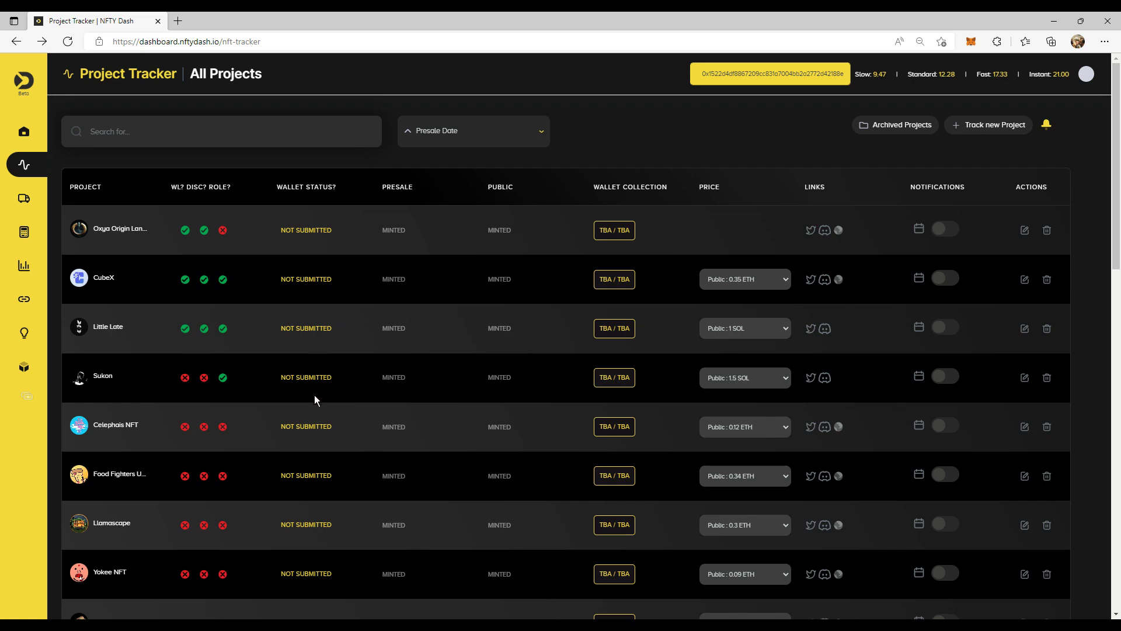
# View the presale and public price options of the Care bears project and its calendar reminder options
pyautogui.scroll(-15, 314, 395)
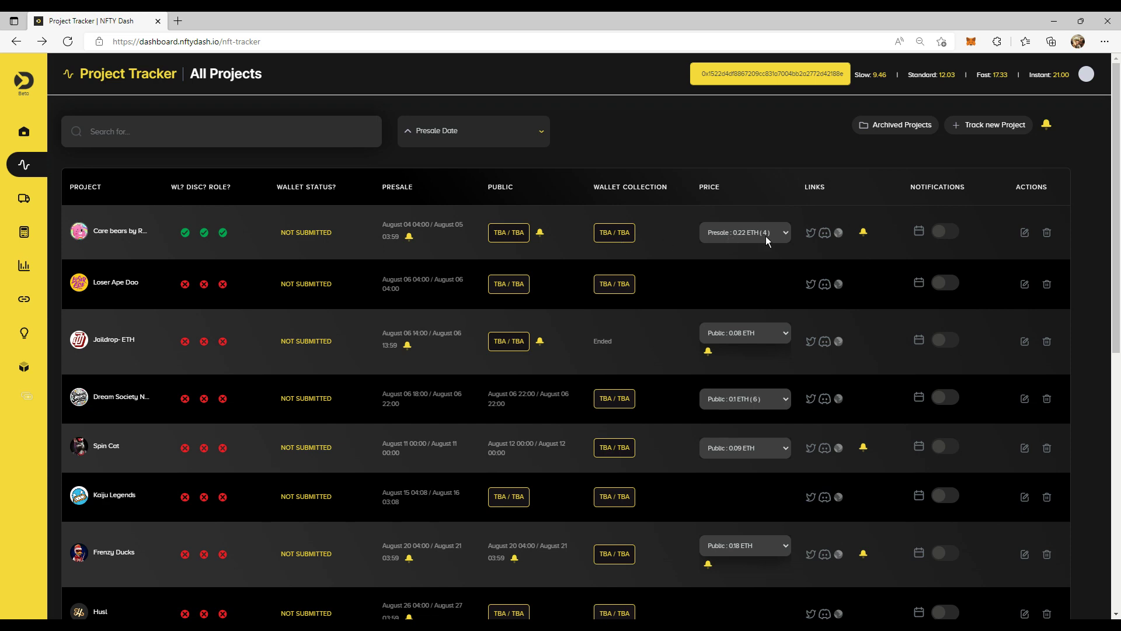
pyautogui.click(781, 236)
pyautogui.click(781, 236)
pyautogui.click(770, 235)
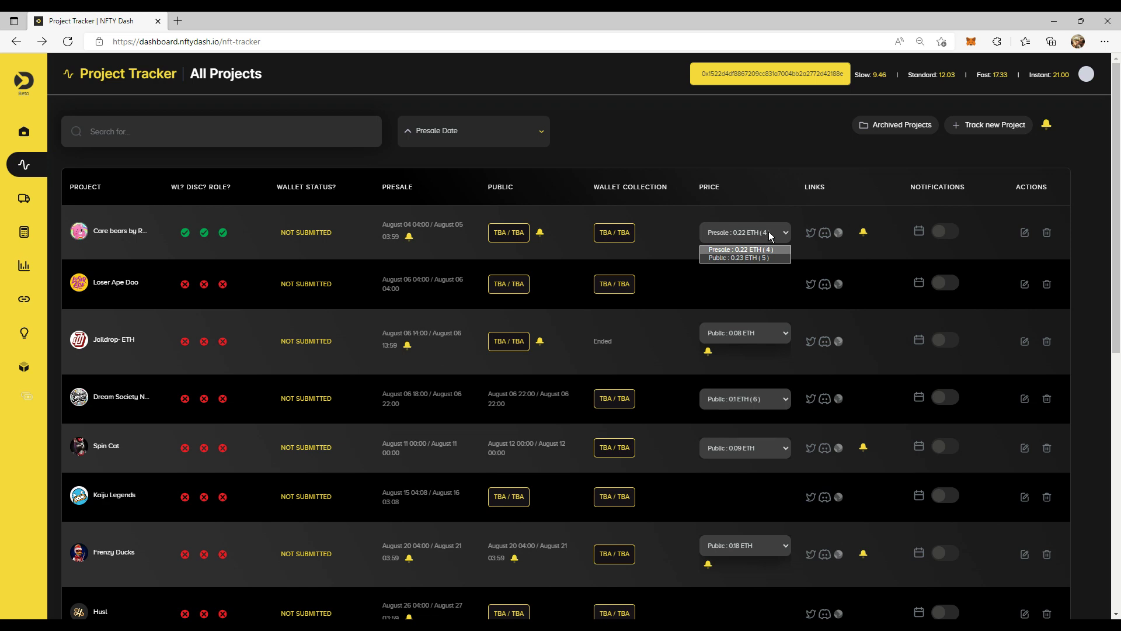
pyautogui.click(727, 237)
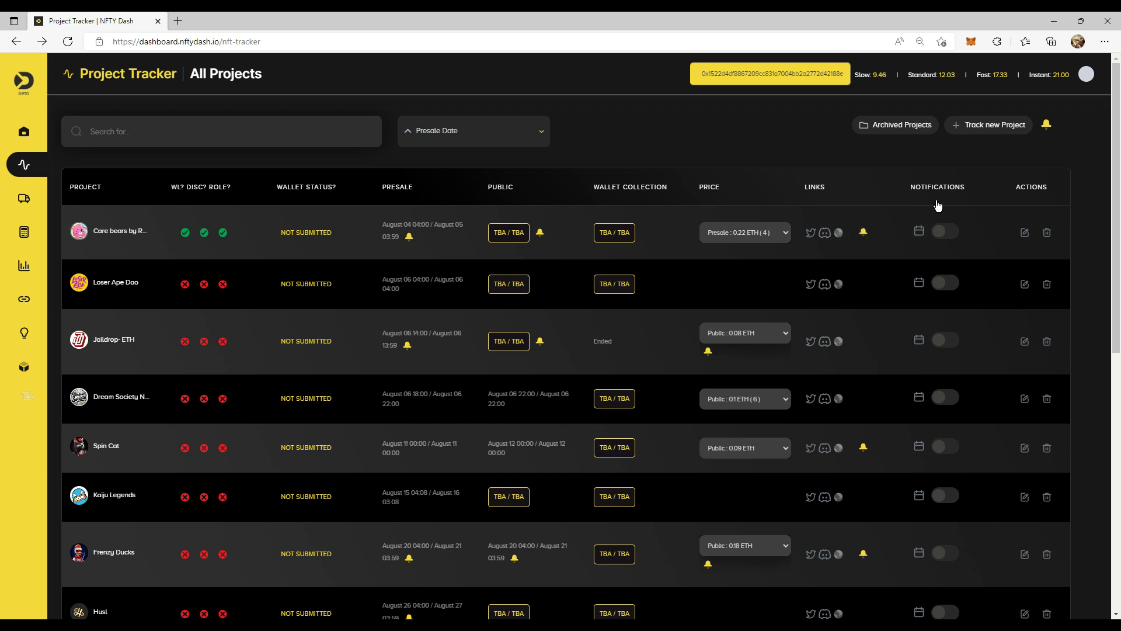
pyautogui.click(919, 231)
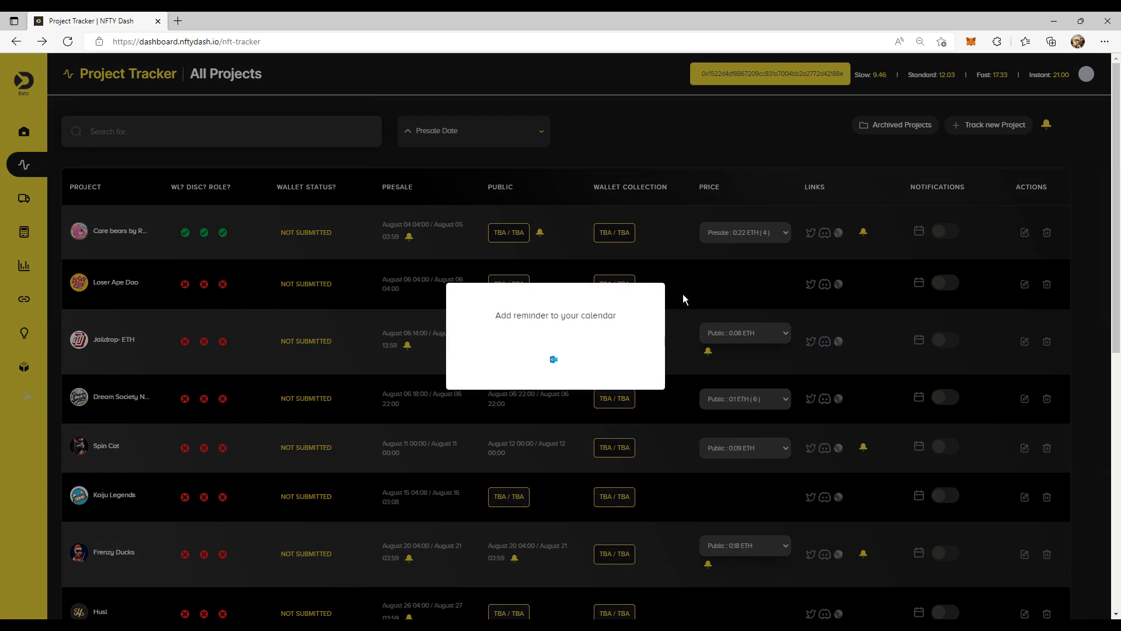
pyautogui.click(715, 282)
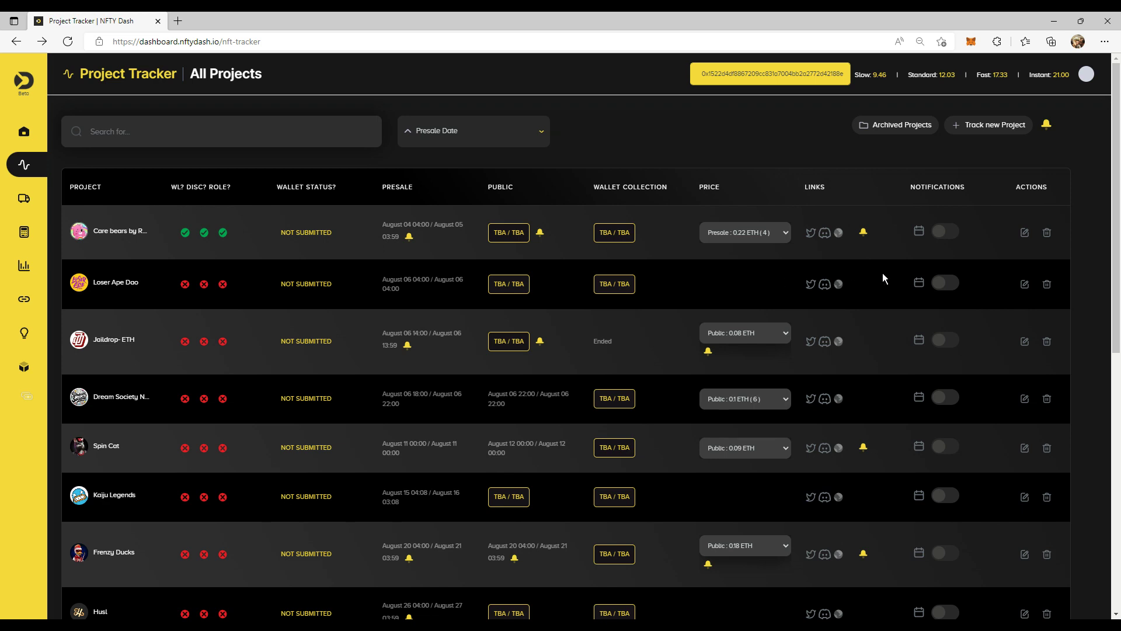
# Turn on notifications for the Care bears project and check the account's Discord connection
pyautogui.click(957, 238)
pyautogui.click(1082, 79)
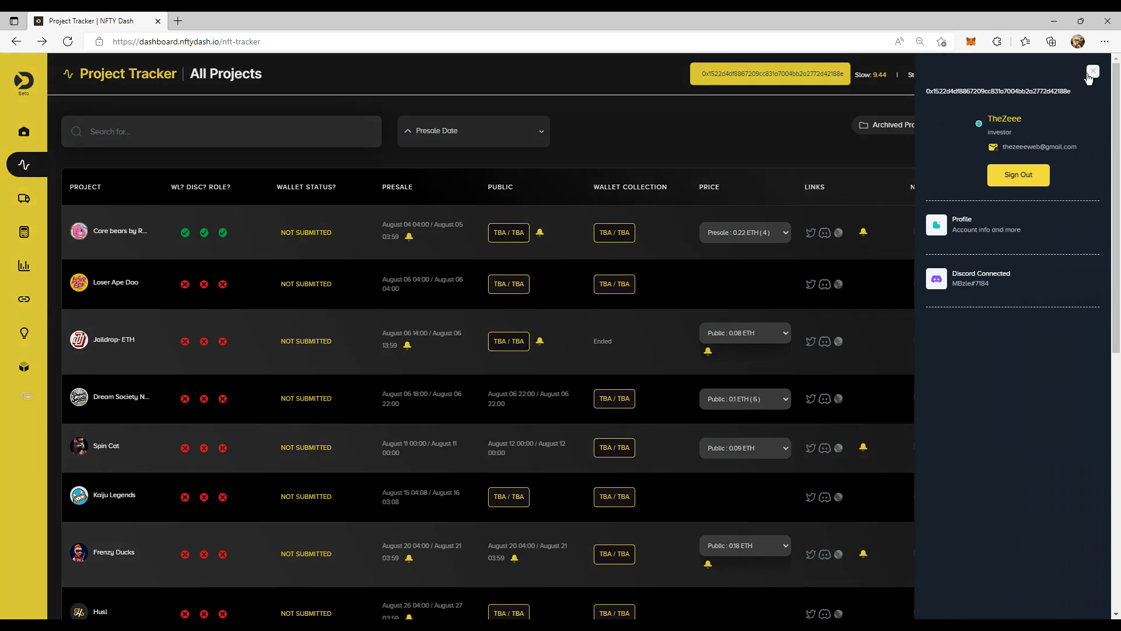
pyautogui.click(1086, 76)
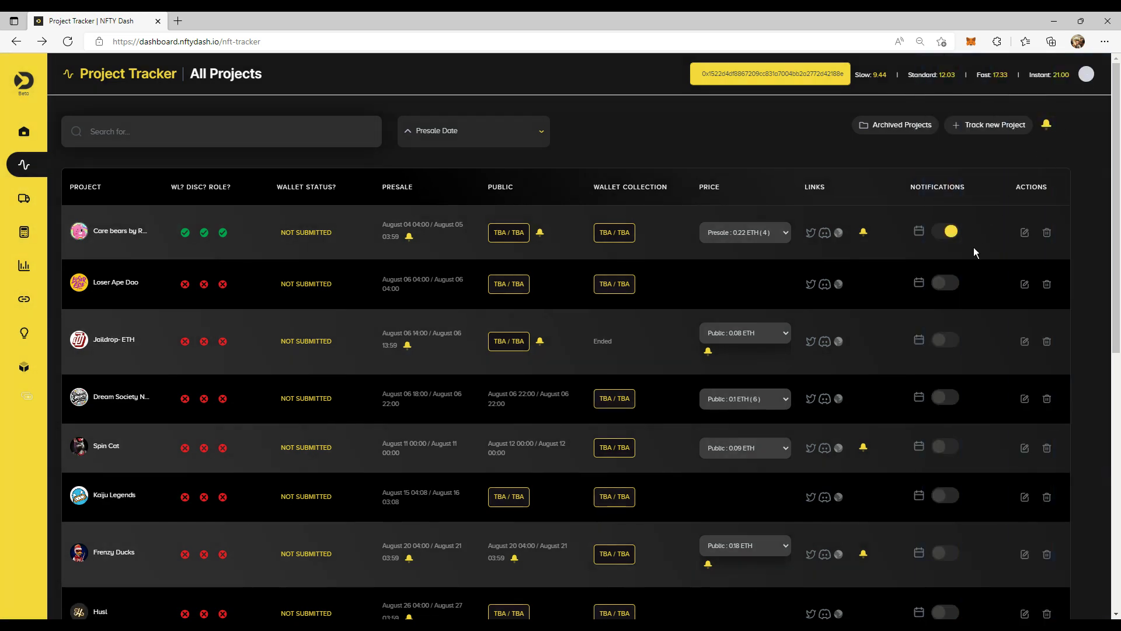
# Review the Care bears project's editable details and close them without making changes
pyautogui.click(1024, 234)
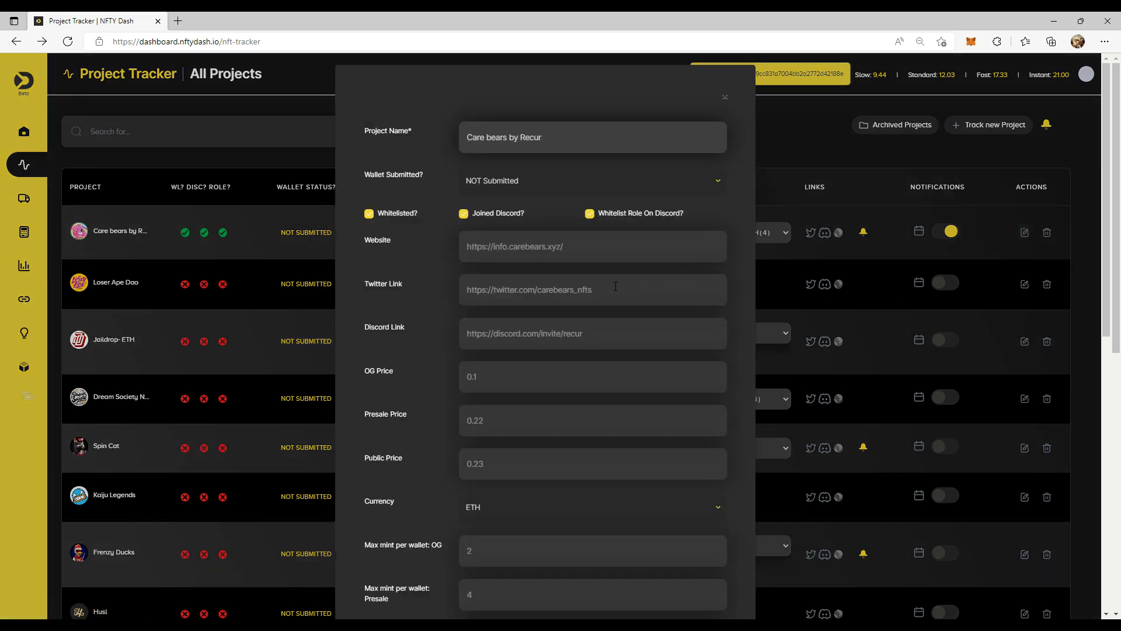
pyautogui.scroll(-10, 615, 286)
pyautogui.scroll(10, 616, 286)
pyautogui.click(725, 98)
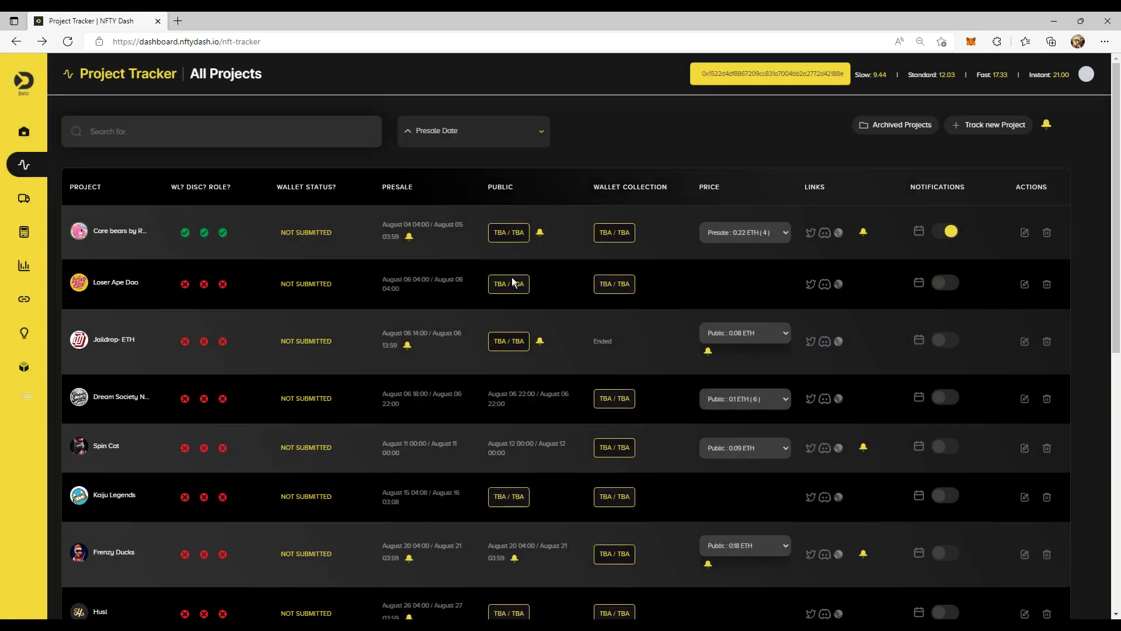
# Review the available sort and currency options, and sort the tracked projects by presale date in descending order
pyautogui.click(474, 138)
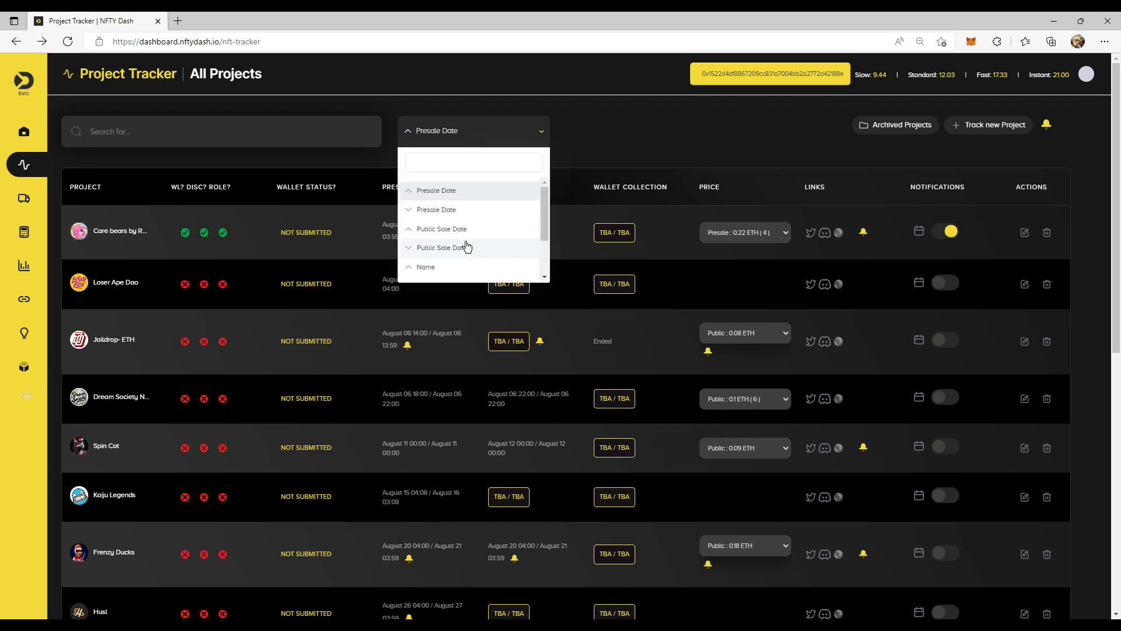
pyautogui.moveTo(544, 222); pyautogui.dragTo(547, 272)
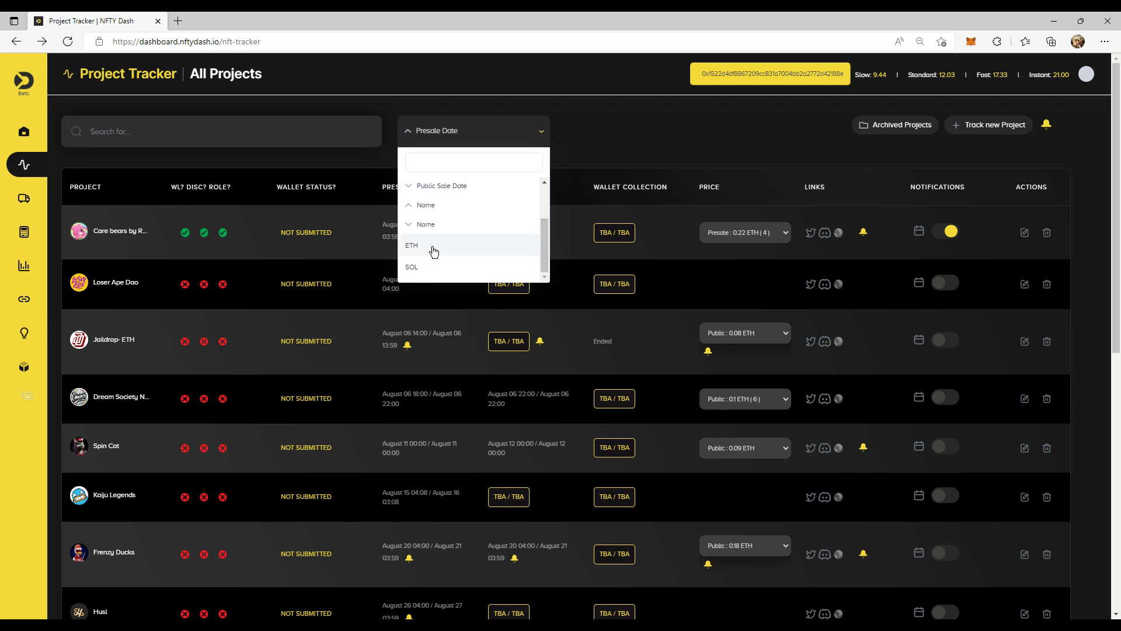
pyautogui.click(606, 139)
pyautogui.click(472, 136)
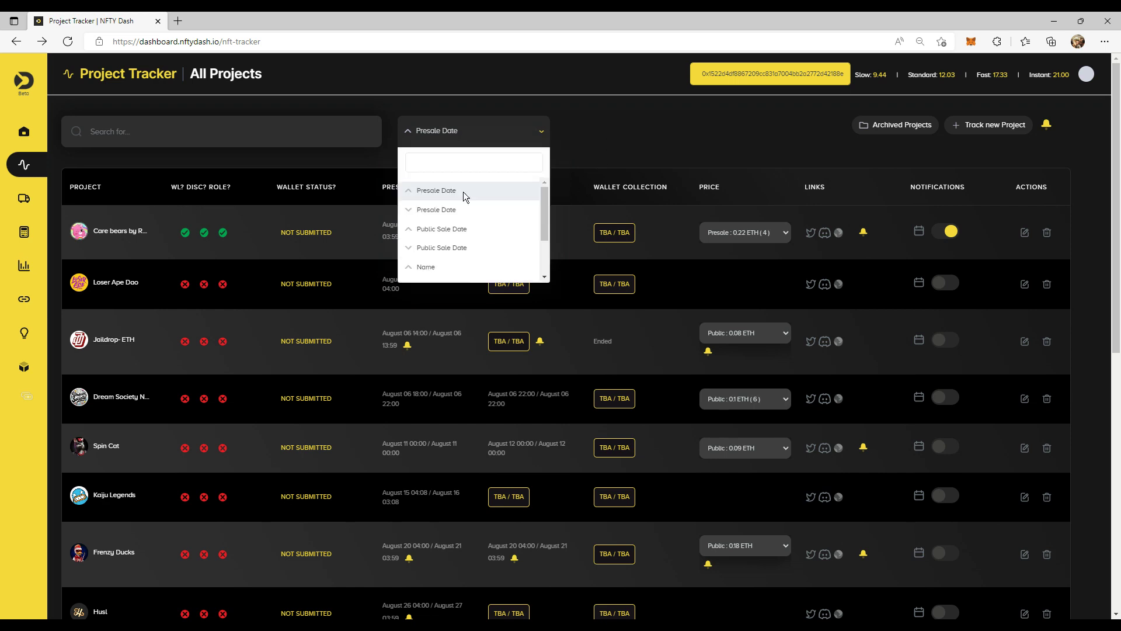
pyautogui.click(448, 210)
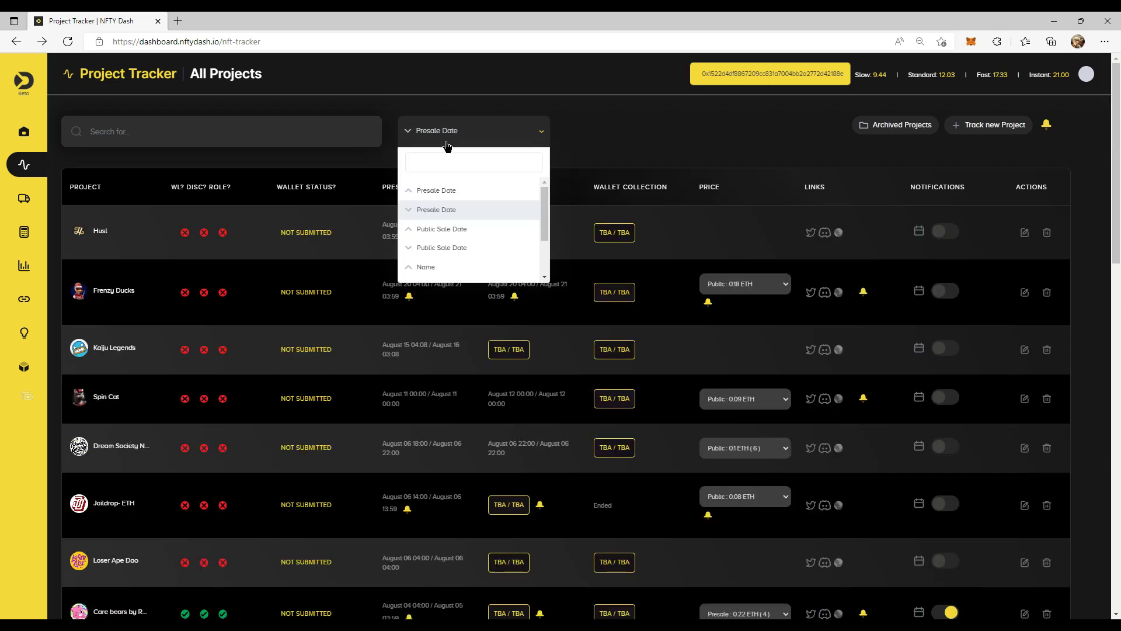
# Sort the tracked projects by public sale date in ascending order and page through the list
pyautogui.click(442, 229)
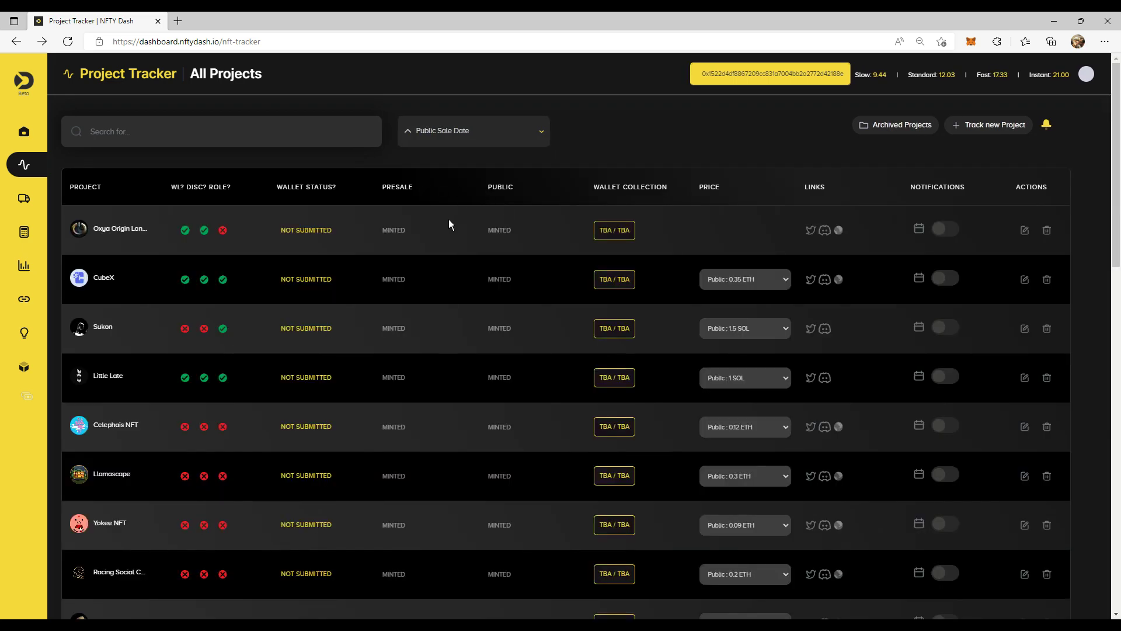
pyautogui.scroll(-5, 526, 378)
pyautogui.scroll(5, 569, 316)
pyautogui.scroll(-16, 376, 384)
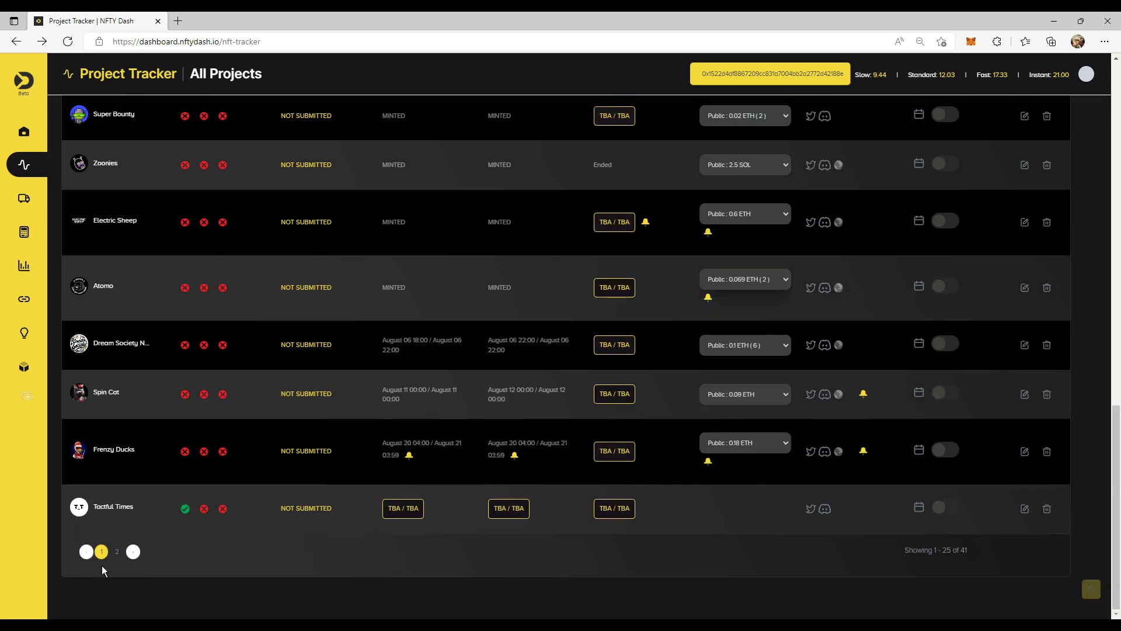
pyautogui.click(134, 552)
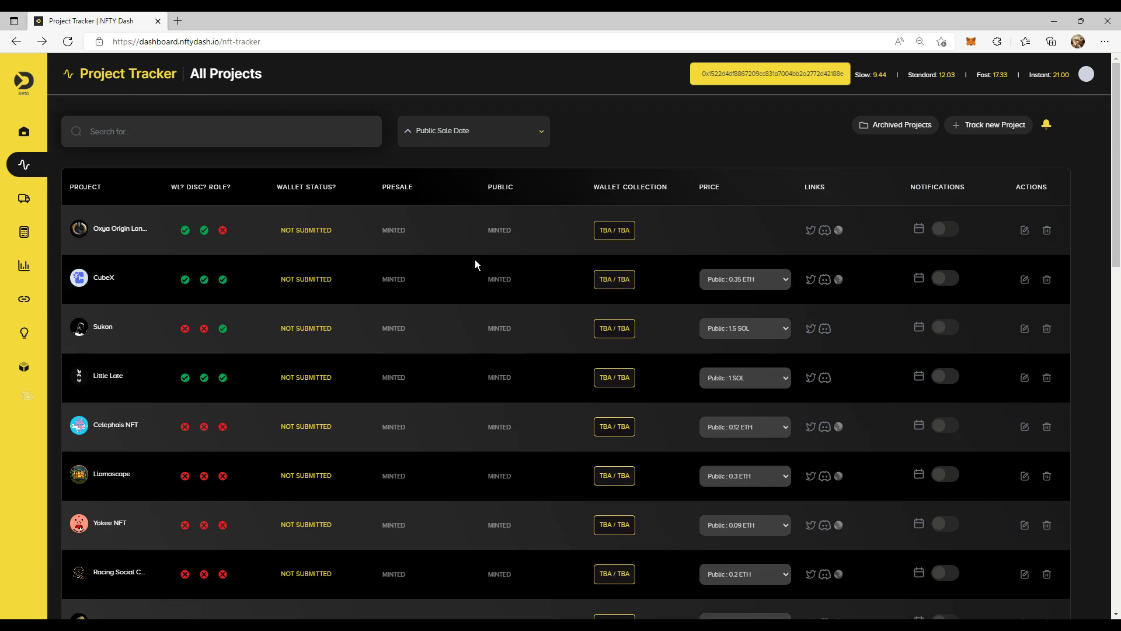
# Sort the table by project, by whitelist/Discord/role status, and by wallet status, and look through the rows
pyautogui.click(85, 187)
pyautogui.click(204, 190)
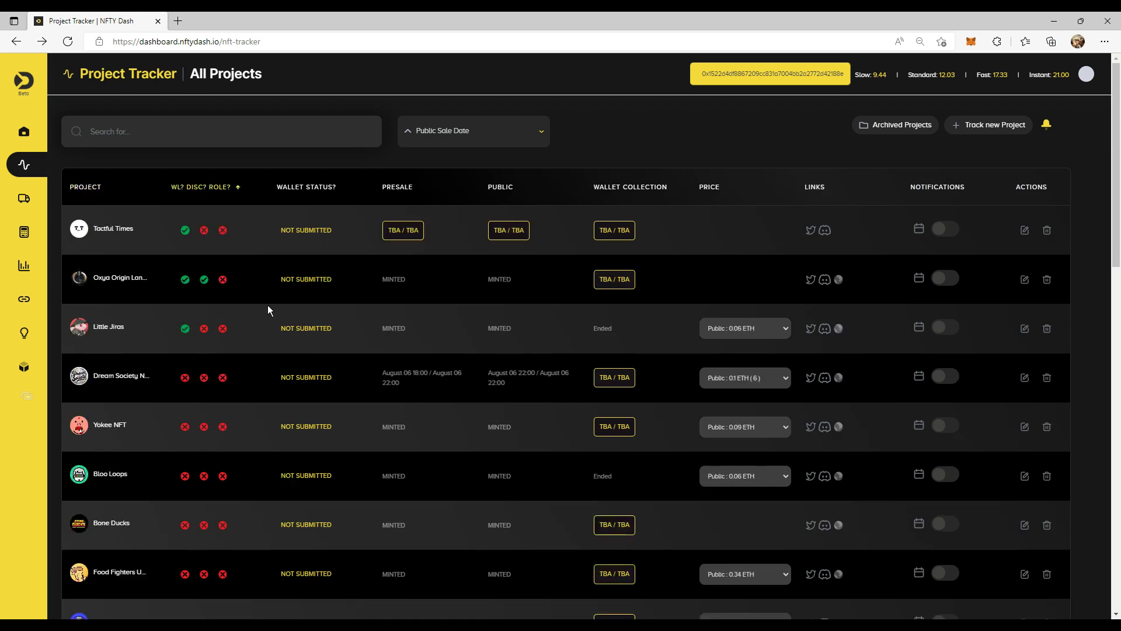
pyautogui.click(294, 184)
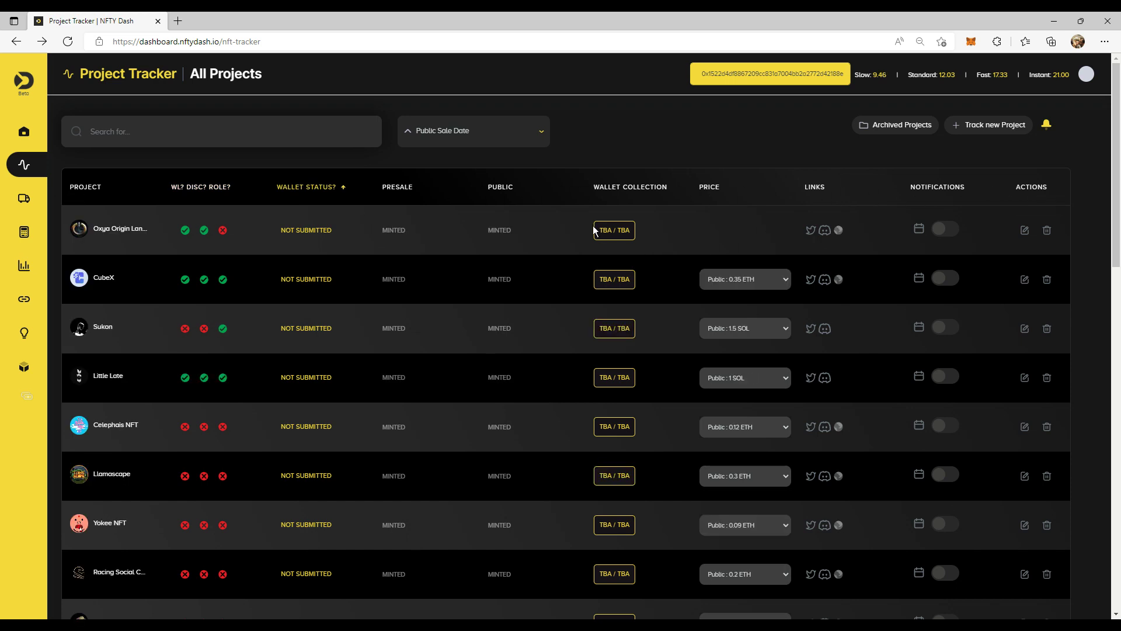
pyautogui.scroll(-20, 307, 231)
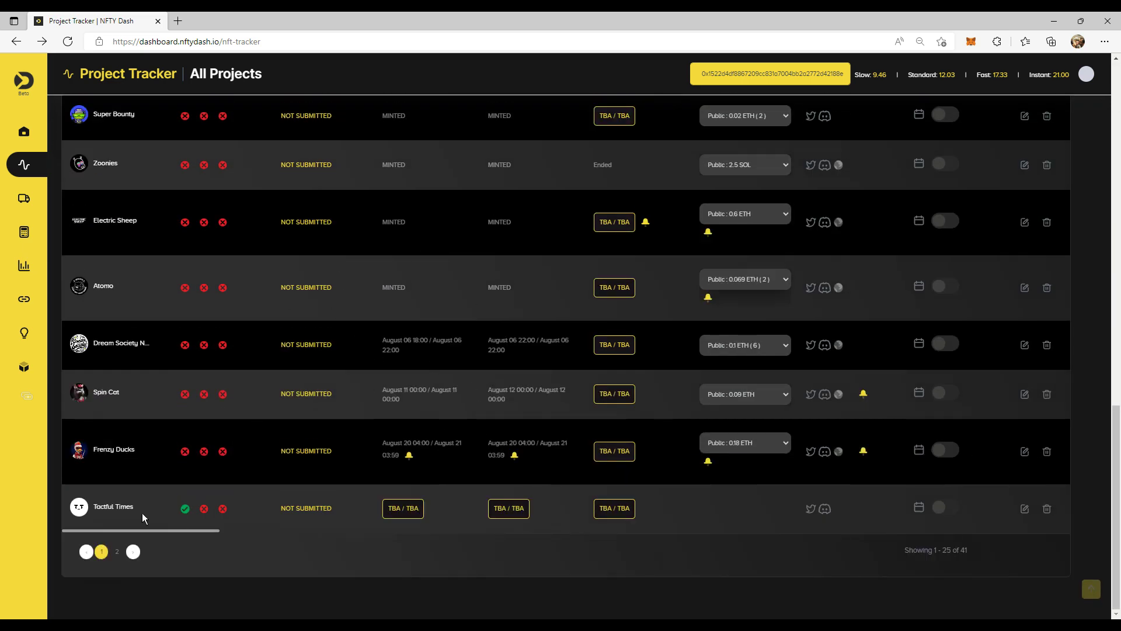
pyautogui.scroll(20, 463, 420)
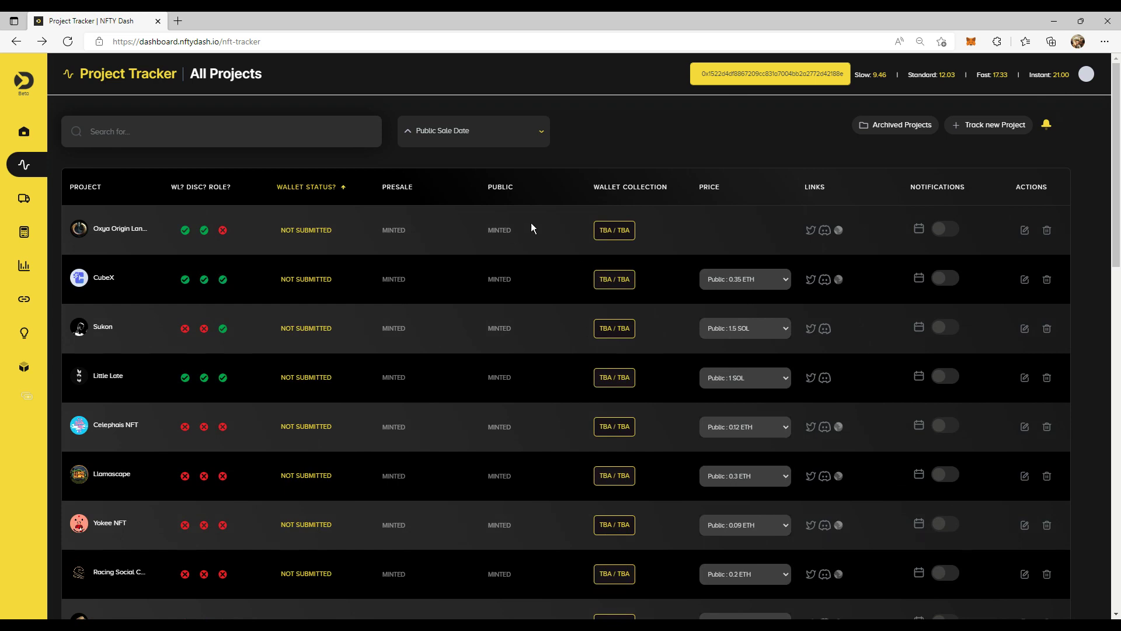
# Search the tracked projects for "suk" and clear the search to restore the full list
pyautogui.click(190, 143)
pyautogui.write('suk')
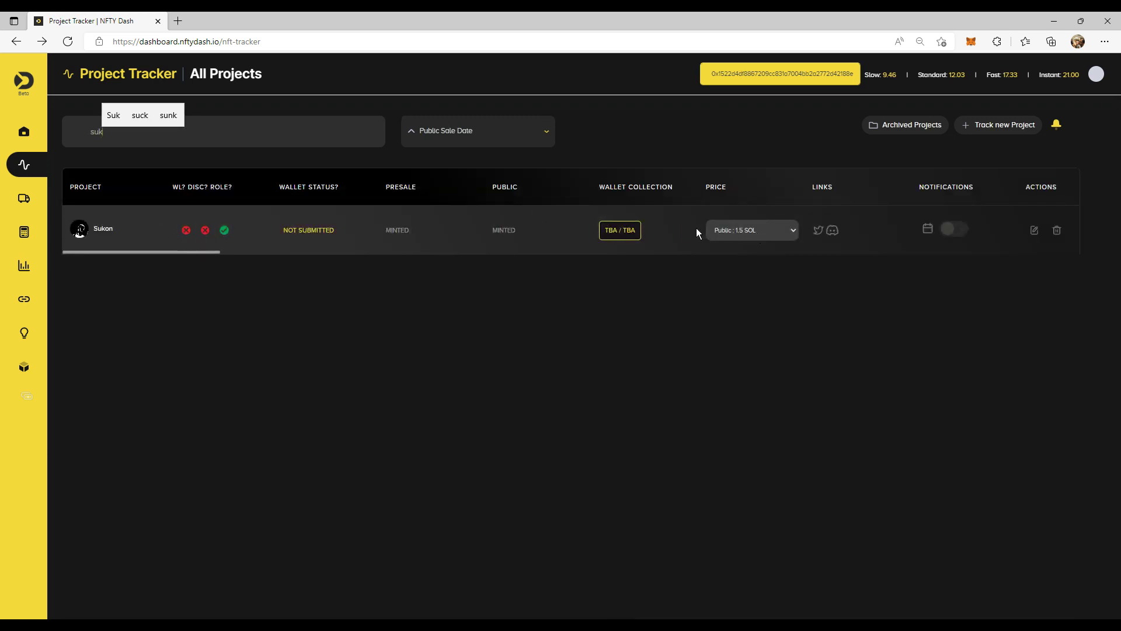
pyautogui.hotkey('ctrl', 'a')
pyautogui.press('BackSpace')
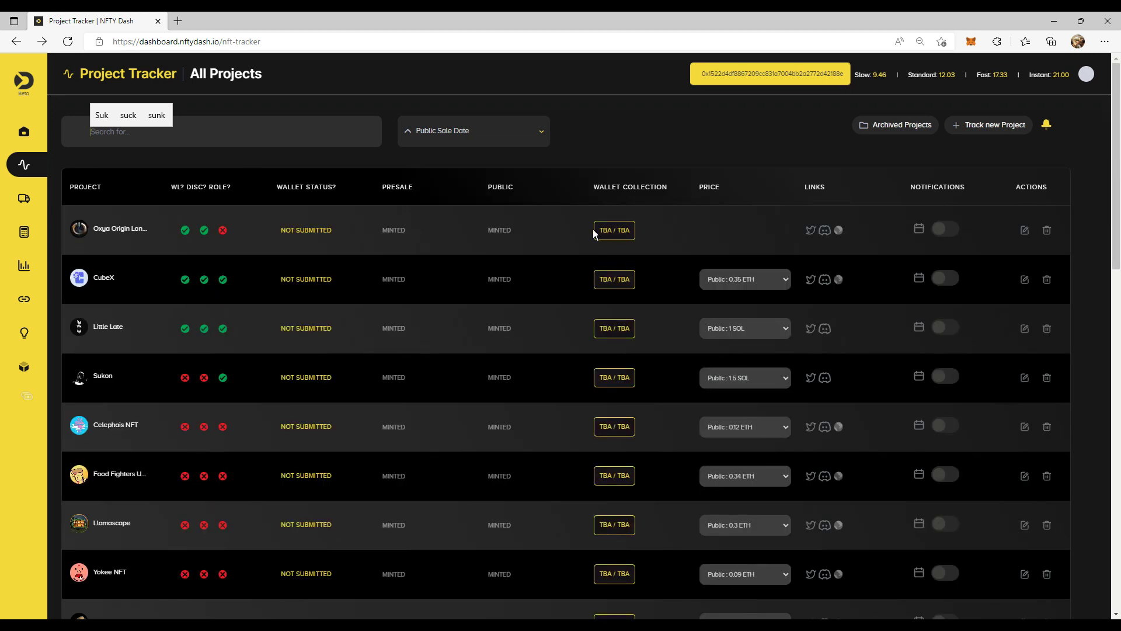
pyautogui.click(633, 146)
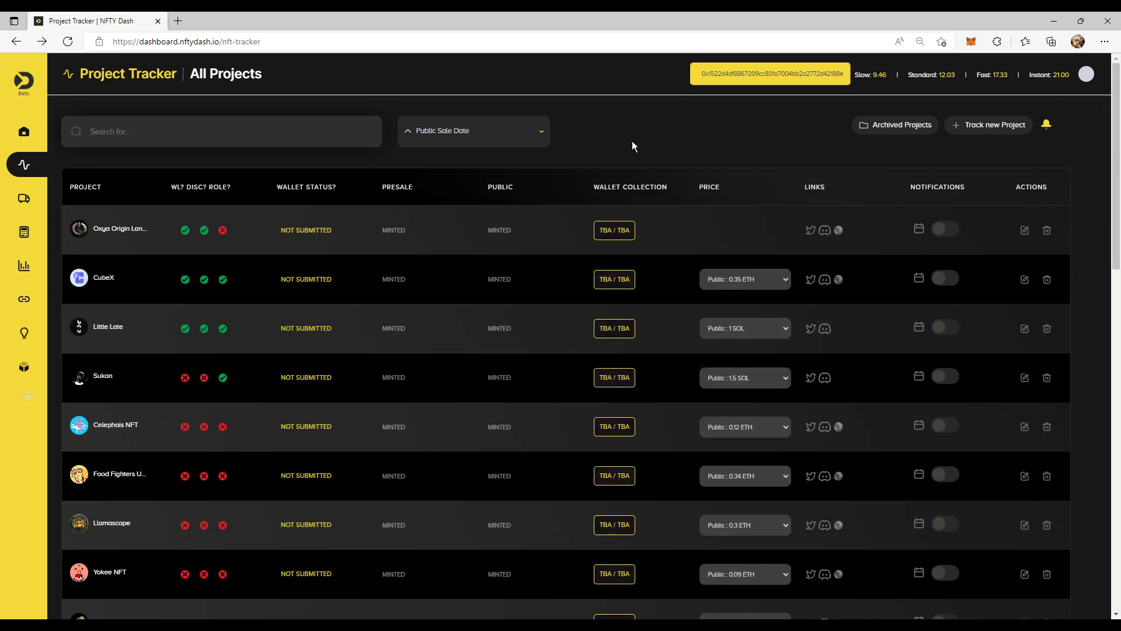